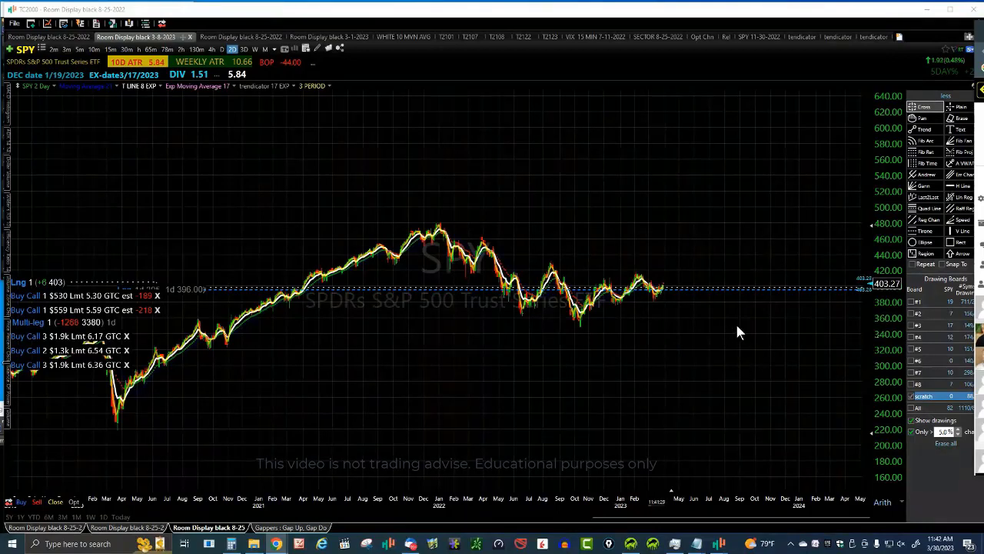
- Draw Quadrant Lines over the January 2022 top on the SPY 2-day chart, spanning about 480 to 420
scroll(767, 332, down, 2)
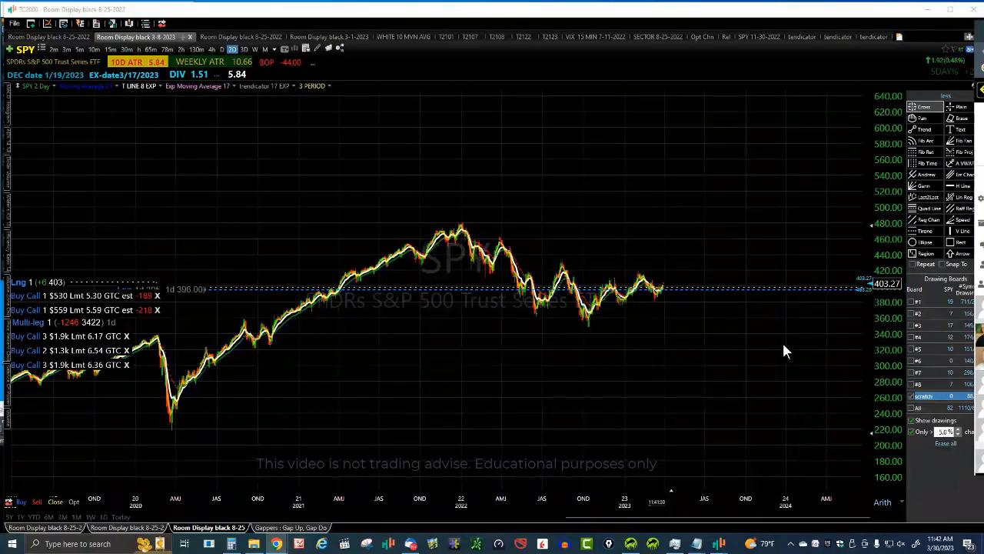
scroll(784, 348, up, 2)
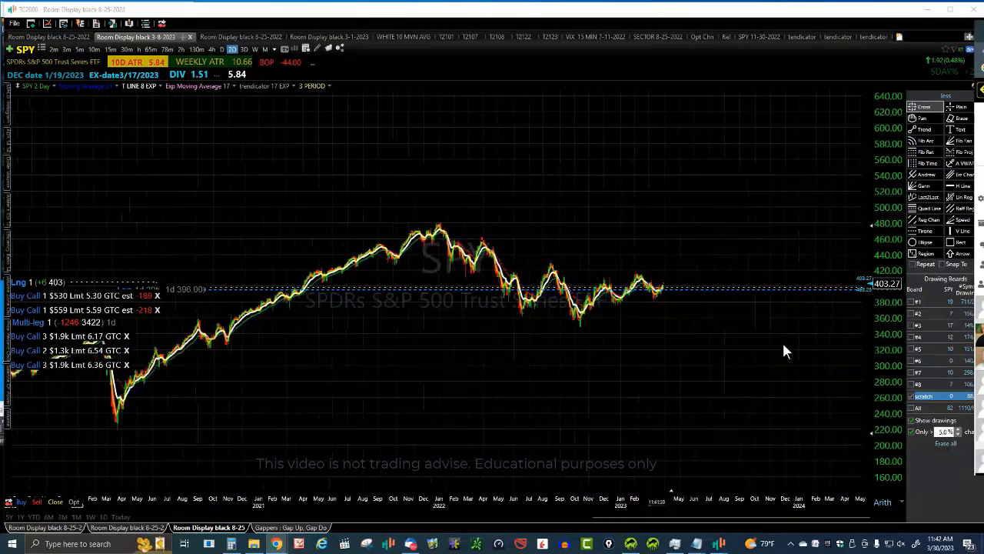
scroll(784, 351, up, 1)
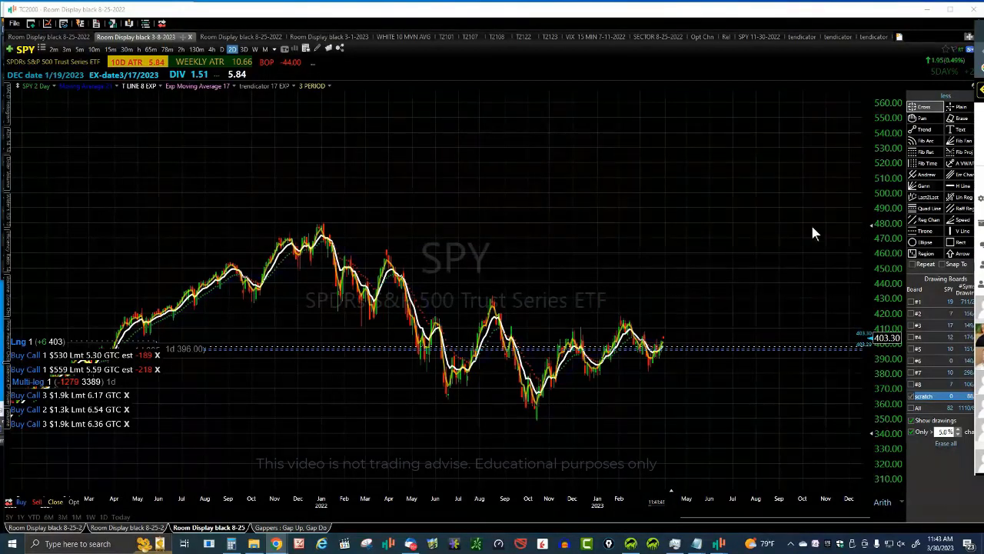
scroll(793, 231, down, 1)
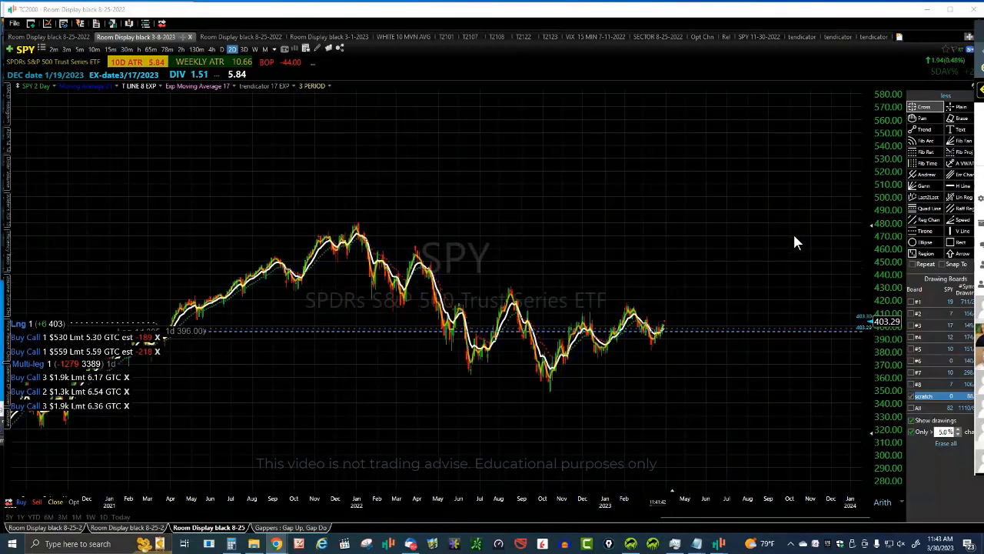
click(914, 210)
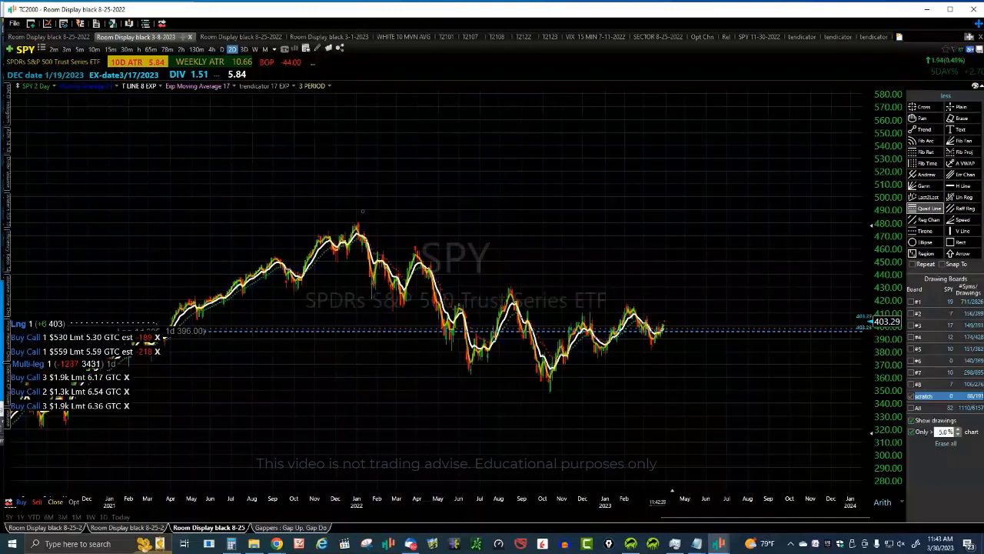
mouse_move(362, 211)
mouse_down()
mouse_move(470, 217)
mouse_move(459, 218)
mouse_up()
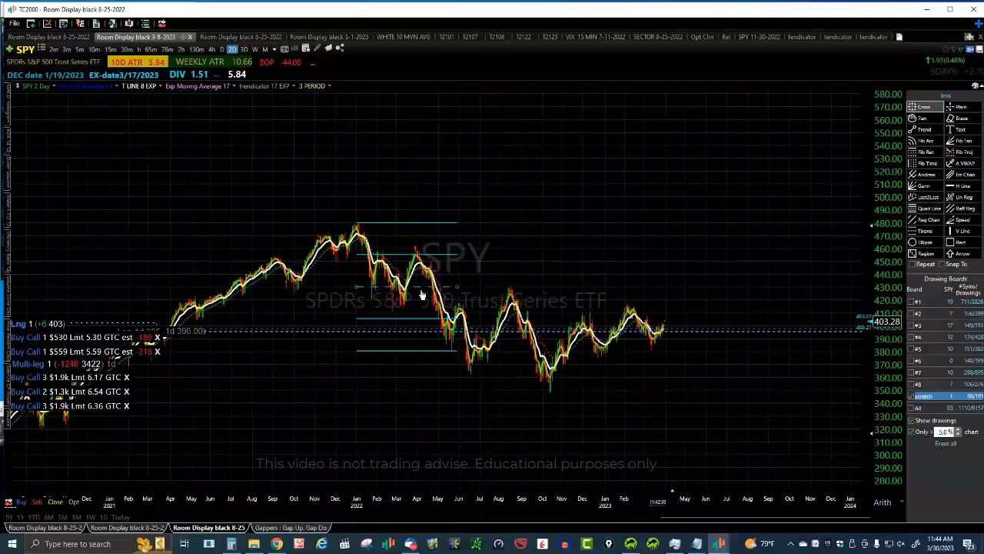
mouse_move(422, 294)
mouse_down()
mouse_move(298, 279)
mouse_move(344, 271)
mouse_up()
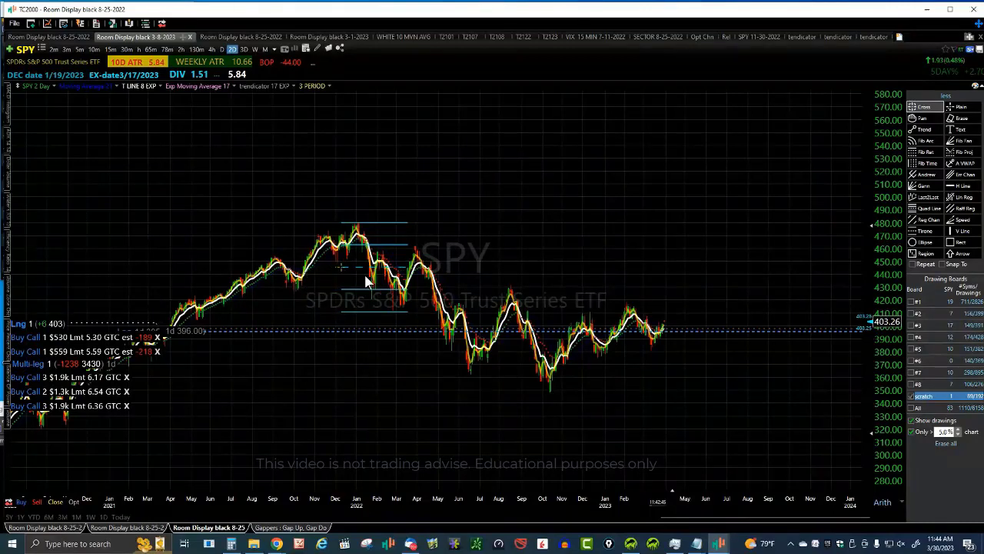
drag(408, 278, 391, 271)
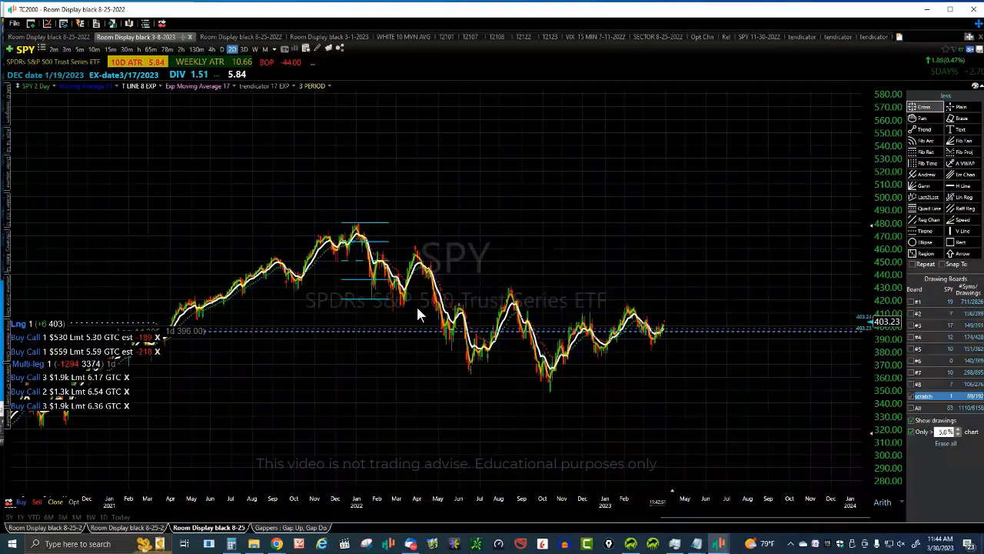
- Switch the SPY chart to the daily time frame and shift the visible period to about October 2021 through early July 2022
scroll(448, 340, up, 1)
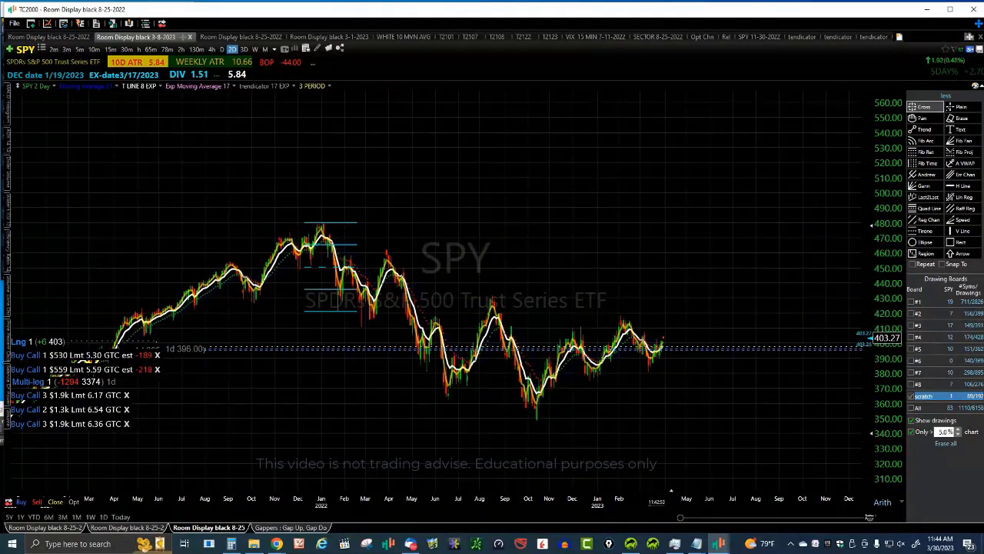
drag(866, 517, 809, 517)
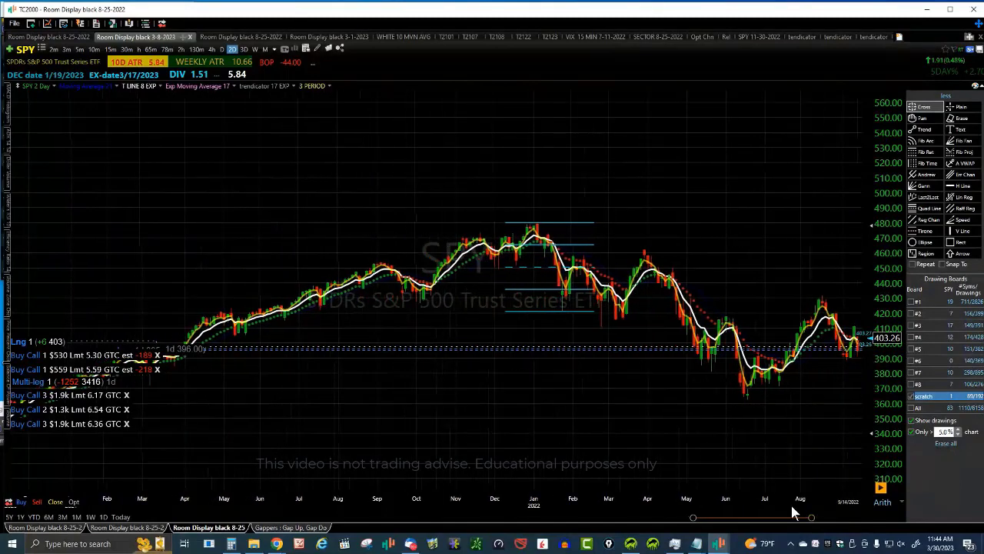
click(222, 49)
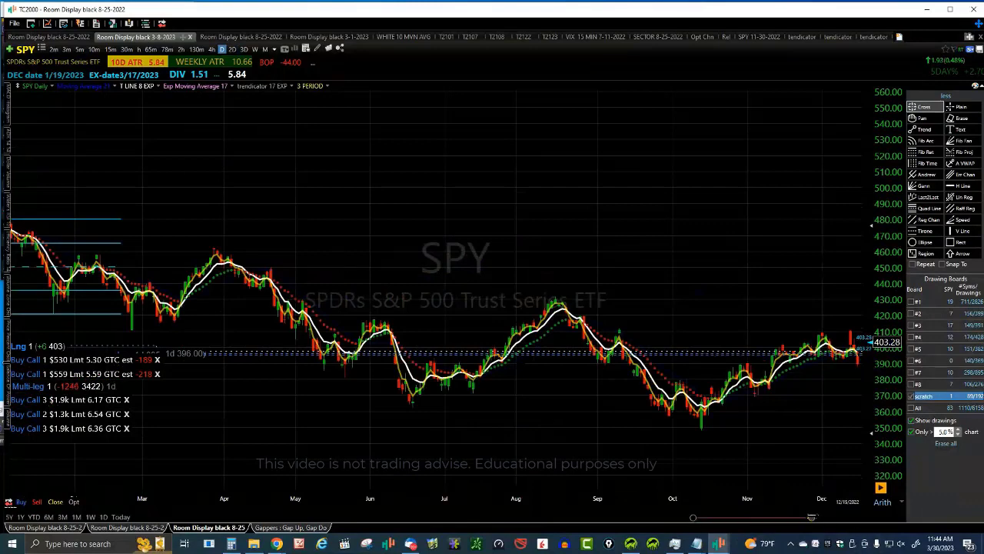
drag(813, 517, 765, 516)
drag(701, 517, 660, 516)
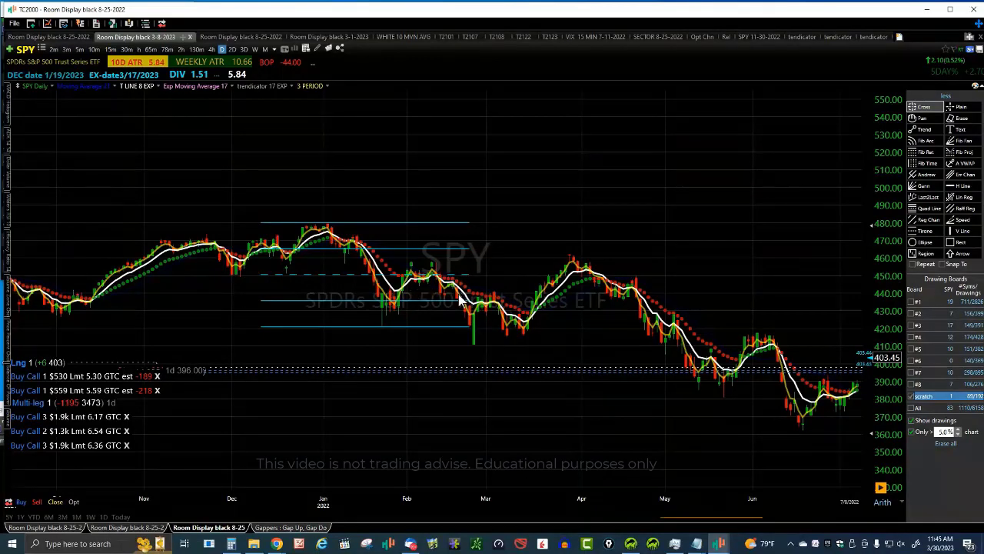
- Draw a descending trend line above the highs, from about 486 in late December 2021 to about 422 in early April 2022
mouse_move(449, 280)
click(924, 129)
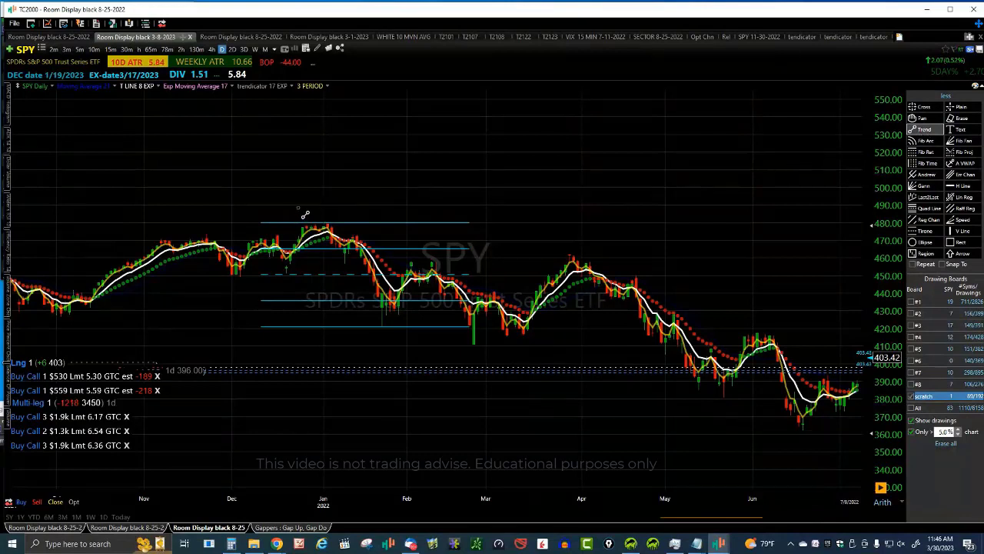
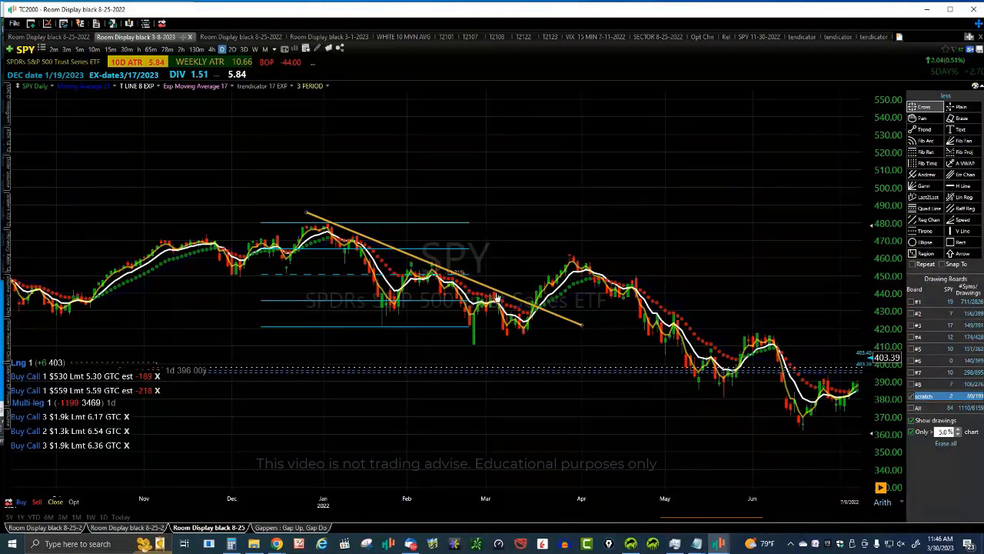
mouse_move(473, 269)
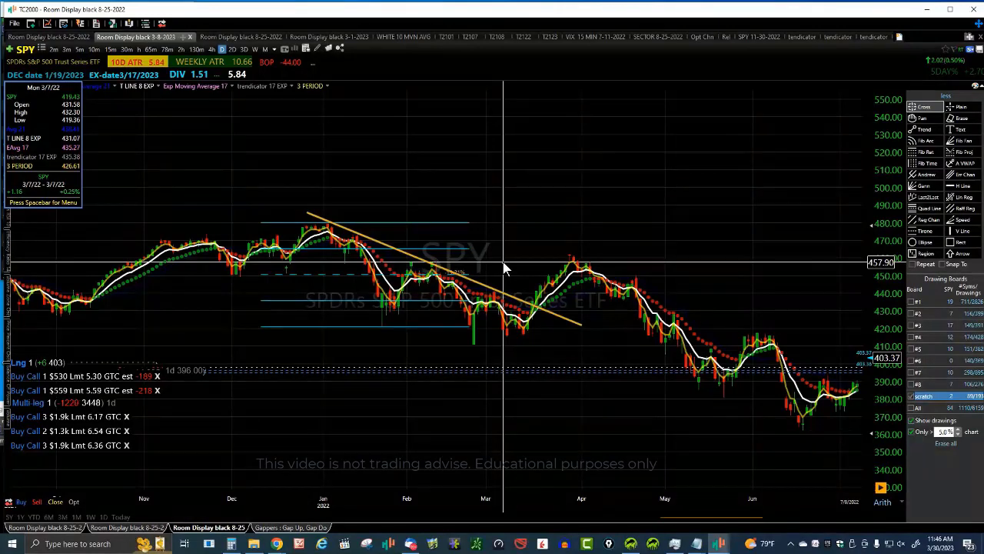
click(505, 267)
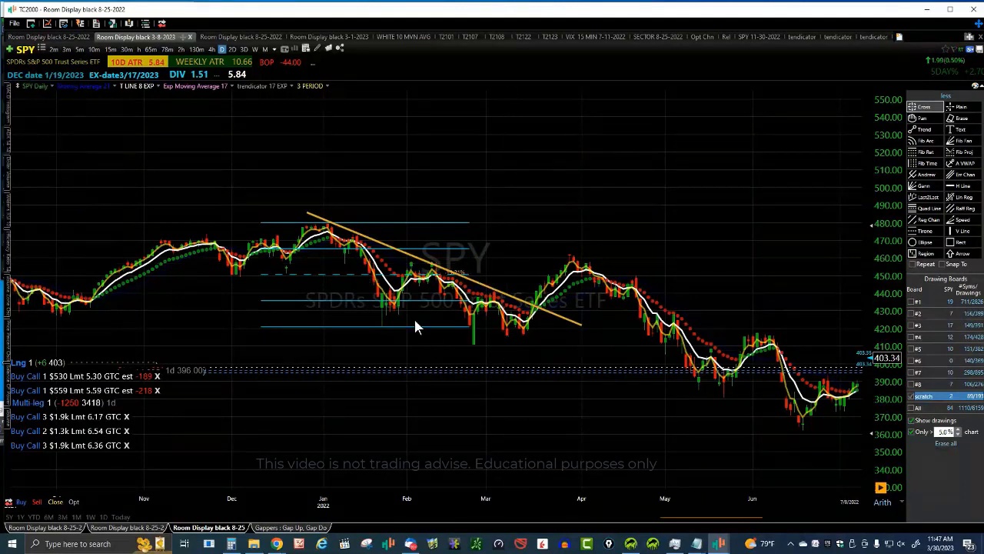
- Move the quadrant lines onto the February to April 2022 swing and fit them to about 462 down to 410
mouse_move(478, 289)
drag(333, 280, 483, 295)
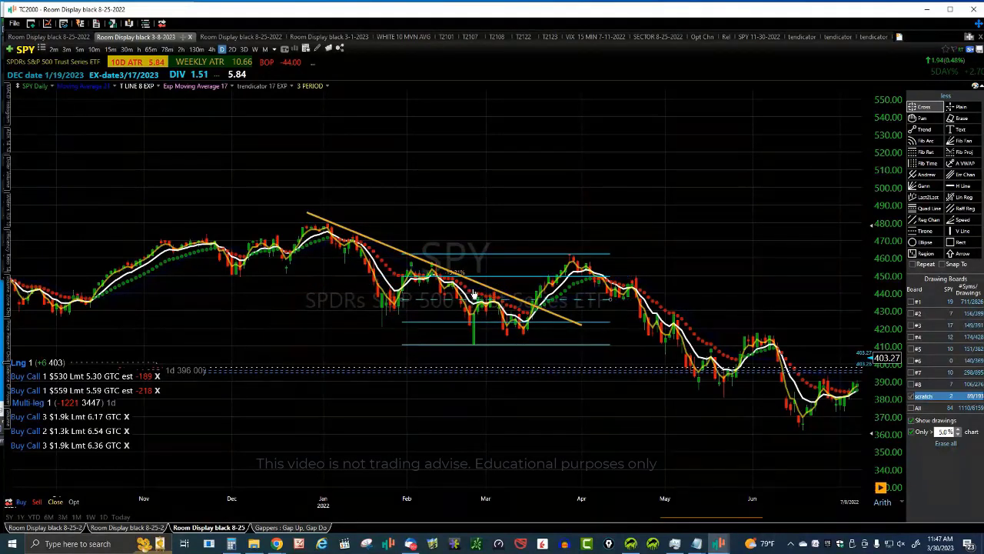
drag(615, 304, 670, 307)
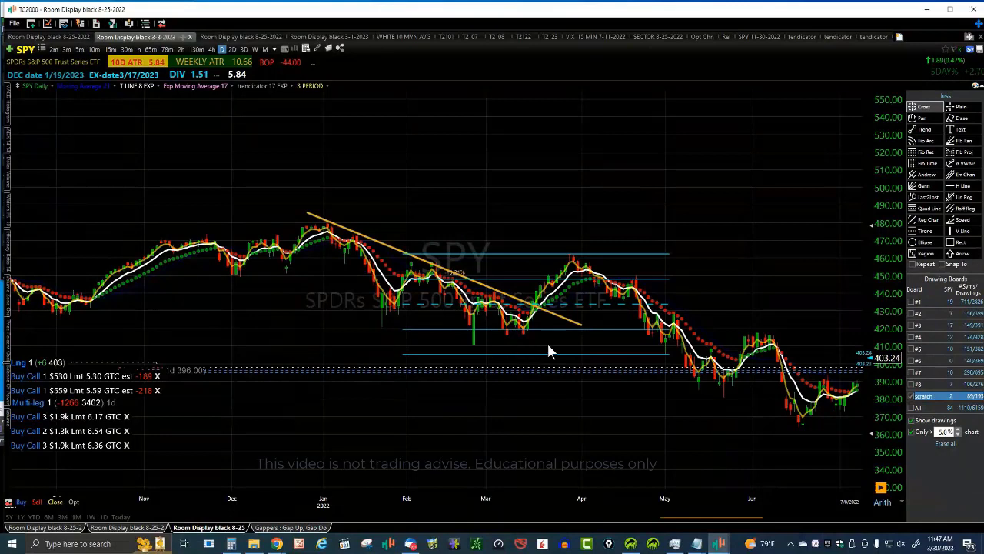
drag(672, 310, 651, 309)
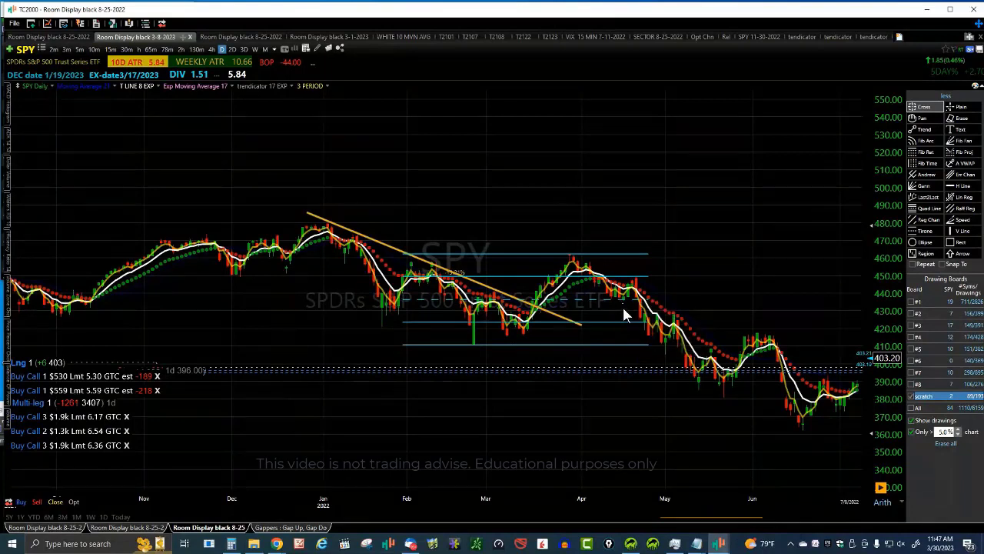
- Move the quadrant lines onto the decline from late March to June 2022, spanning about 462 to 380
mouse_move(625, 307)
mouse_move(565, 305)
mouse_down()
mouse_move(731, 315)
mouse_move(700, 317)
mouse_up()
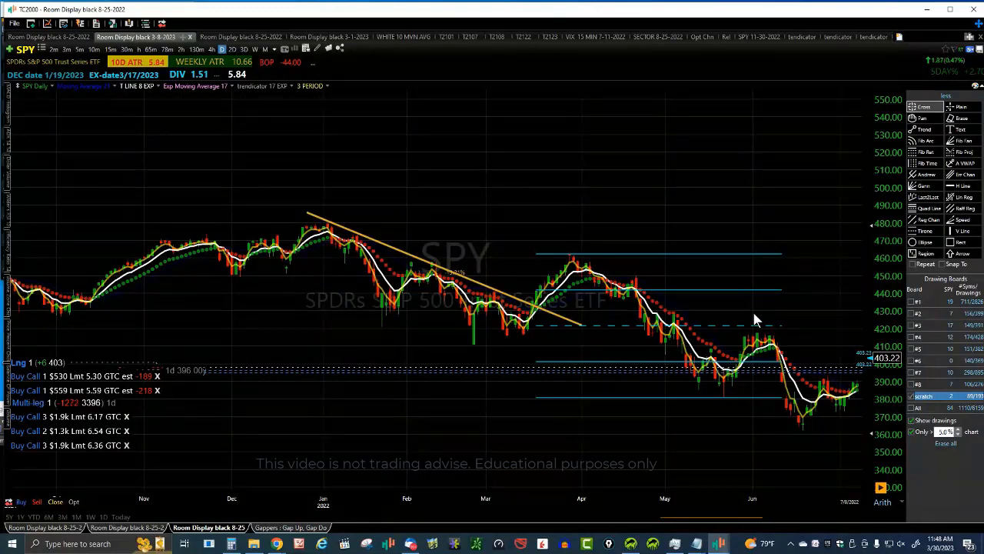
scroll(808, 291, down, 1)
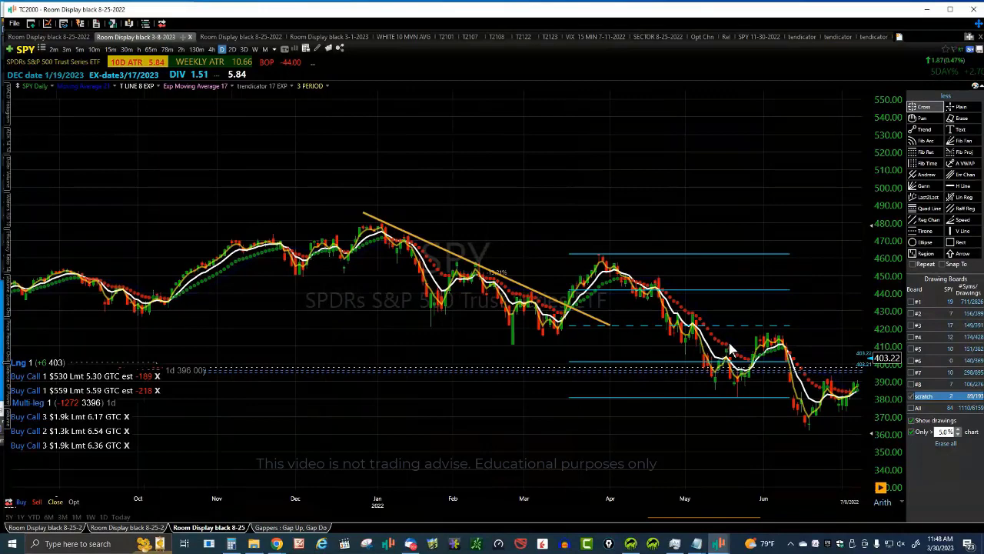
- Return the chart to the latest bars and move the quadrant lines onto the October 2022 to January 2023 swing, about 411 to 348
click(881, 488)
scroll(564, 380, down, 1)
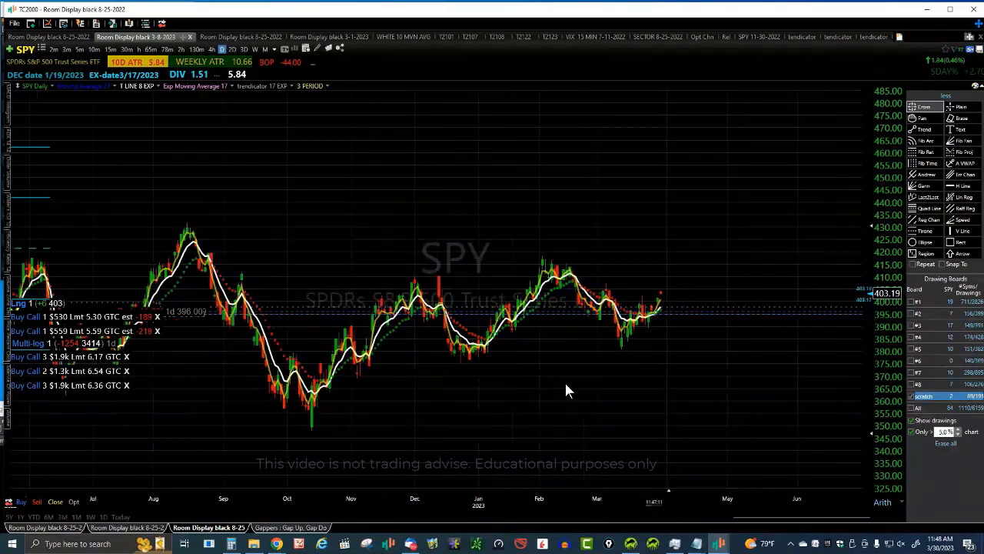
scroll(564, 380, down, 1)
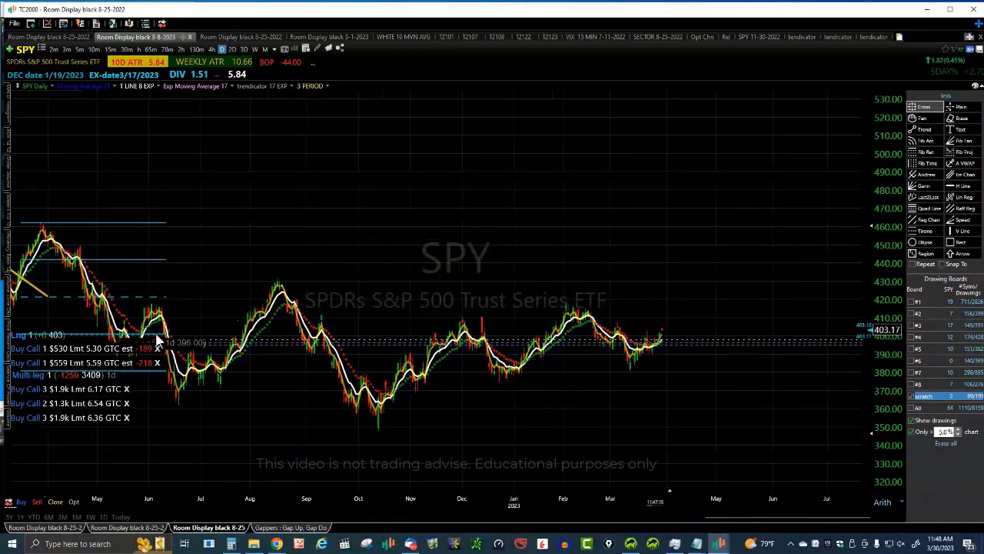
drag(59, 299, 402, 337)
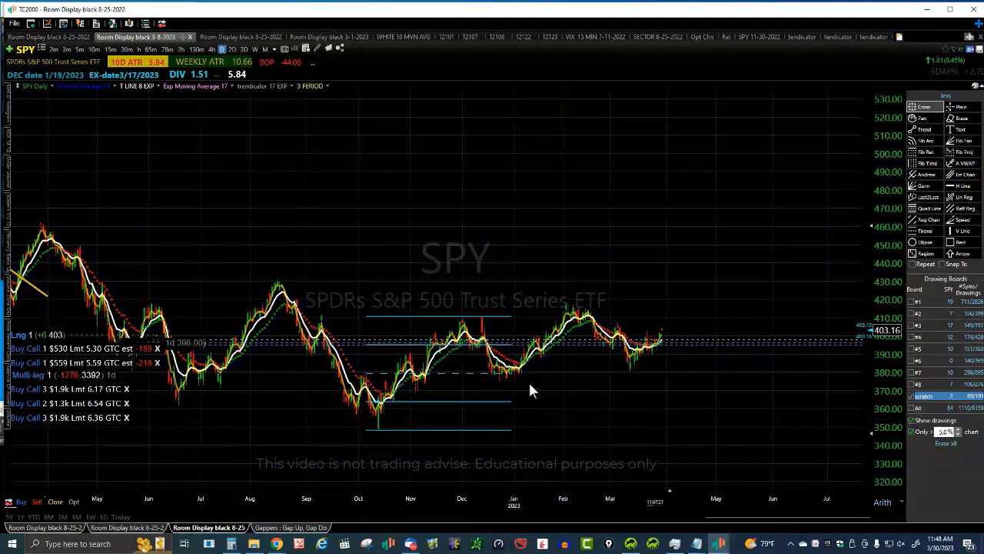
drag(511, 379, 540, 378)
- Extend the quadrant lines' right end to 1/20/2023 and inspect the details of their dashed midline
scroll(491, 437, up, 5)
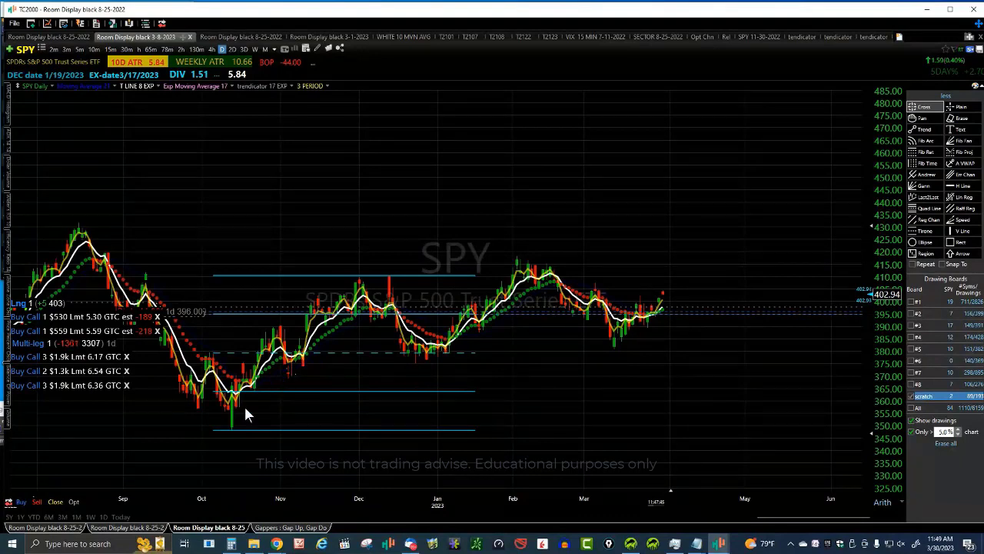
mouse_move(439, 358)
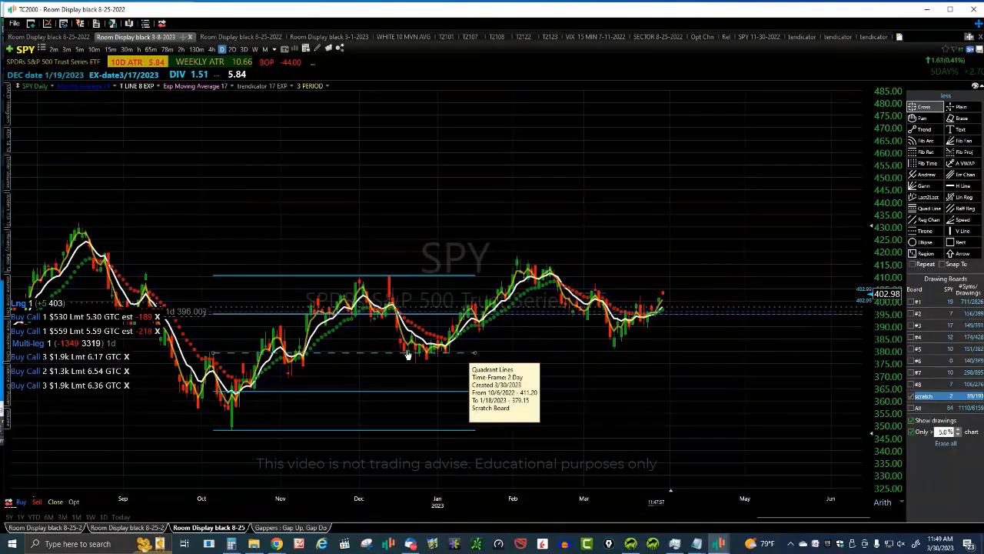
drag(470, 360, 483, 359)
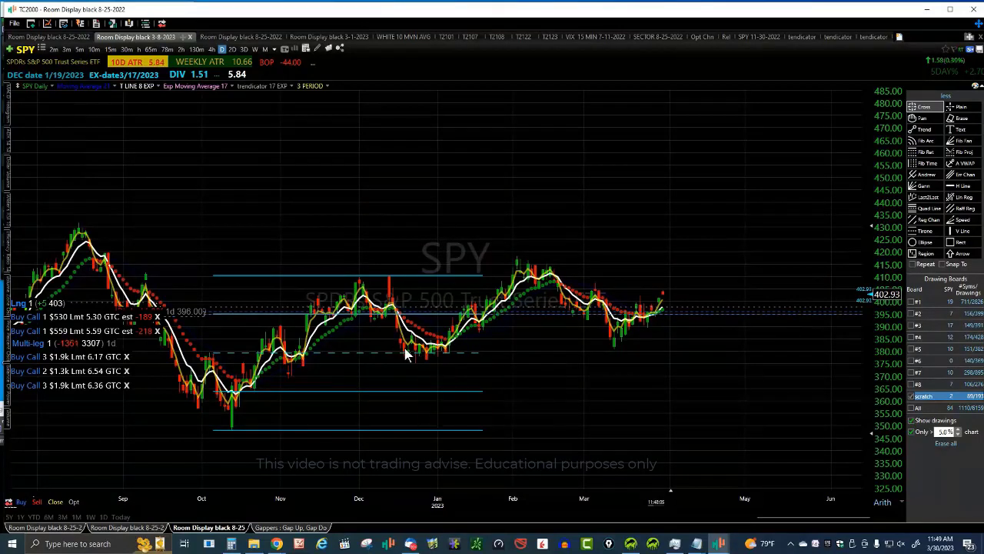
click(448, 375)
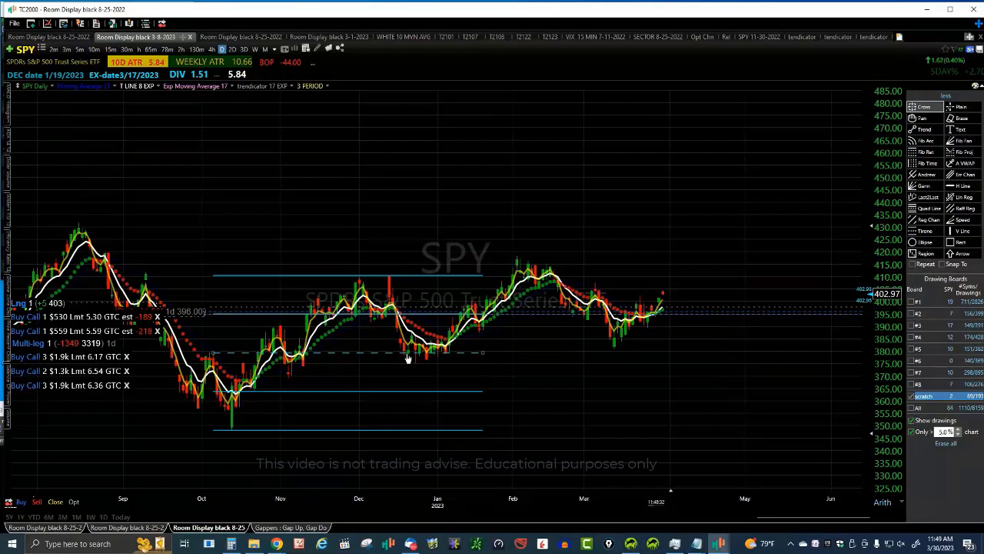
mouse_move(400, 358)
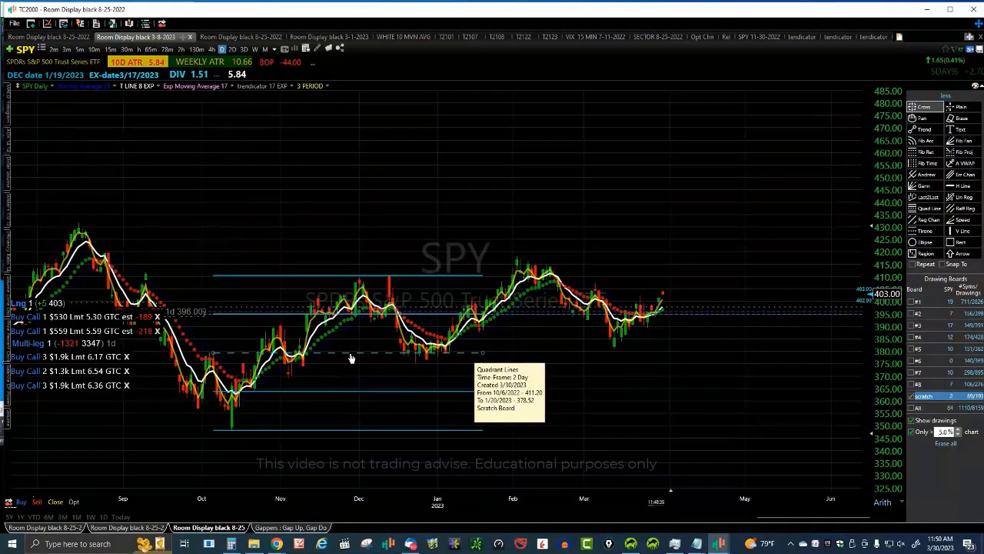
- Draw a Fibonacci retracement from the October 2022 low near 349 to the December 2022 high near 410
click(925, 151)
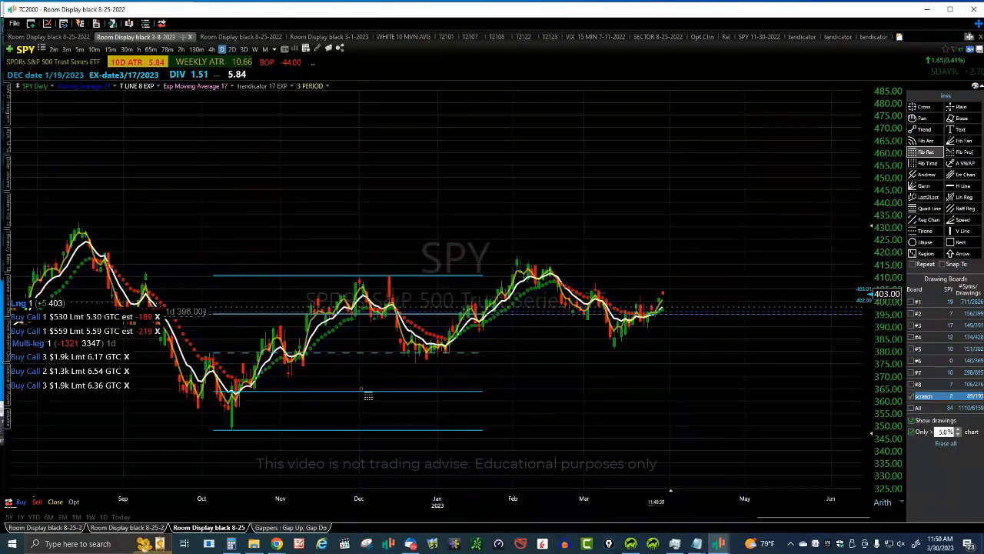
click(267, 435)
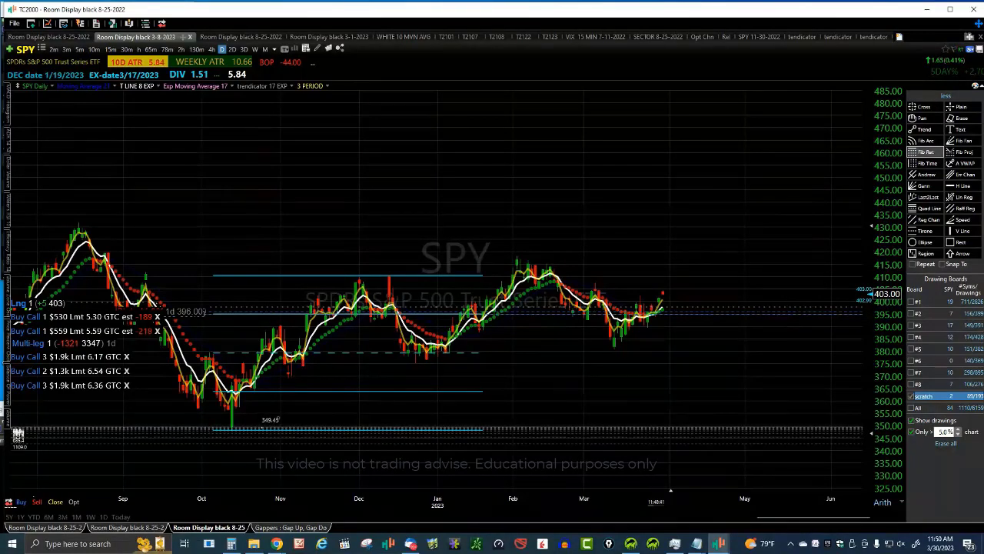
mouse_move(262, 428)
mouse_down()
mouse_move(348, 354)
mouse_move(392, 269)
mouse_up()
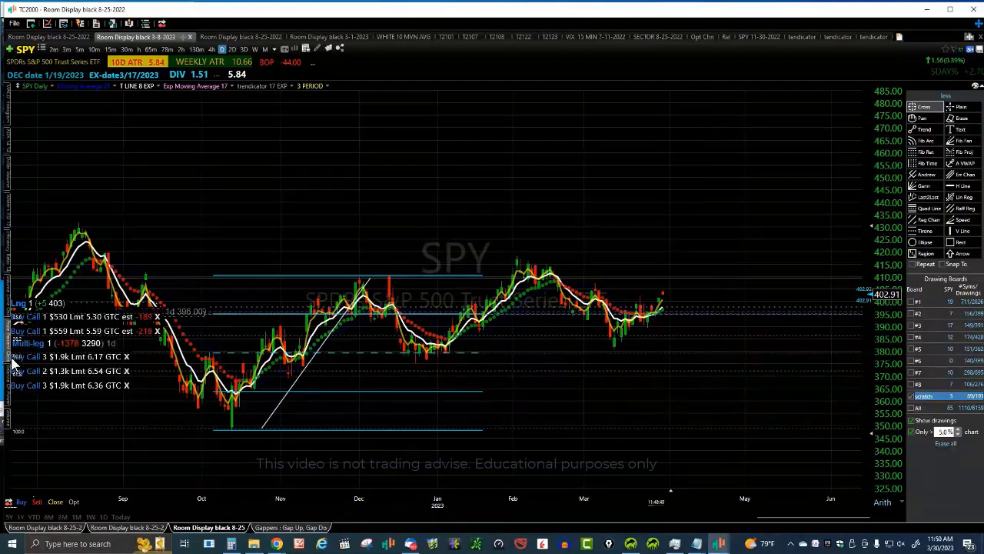
mouse_move(28, 350)
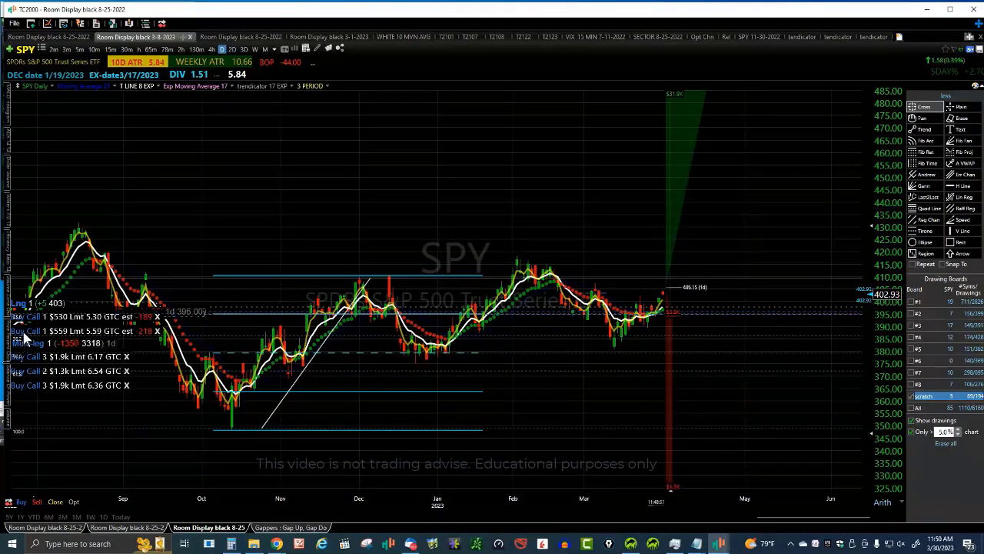
mouse_move(17, 322)
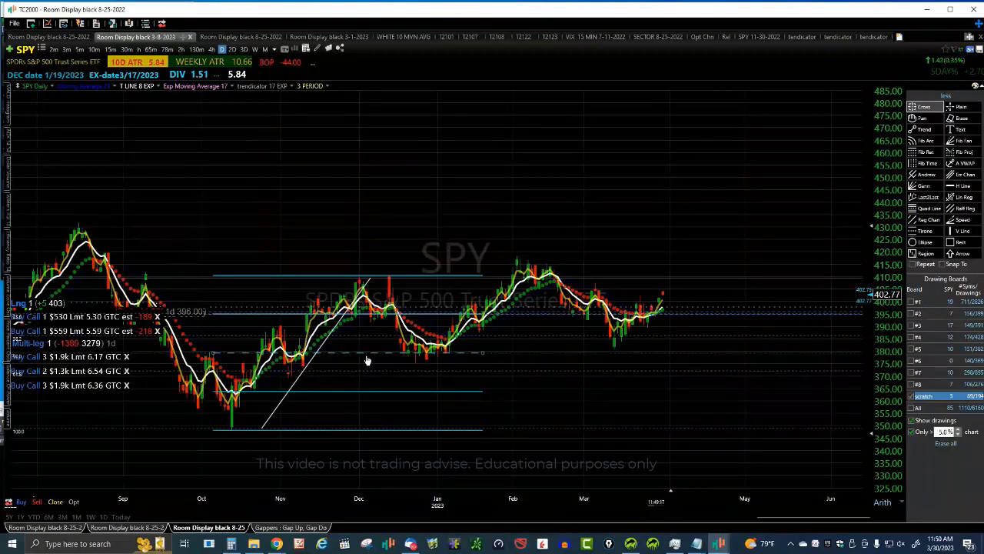
- Extend the quadrant lines to late January 2023 and move them onto the December 2022 to March 2023 range, about 418 to 375
mouse_move(367, 360)
scroll(471, 369, down, 1)
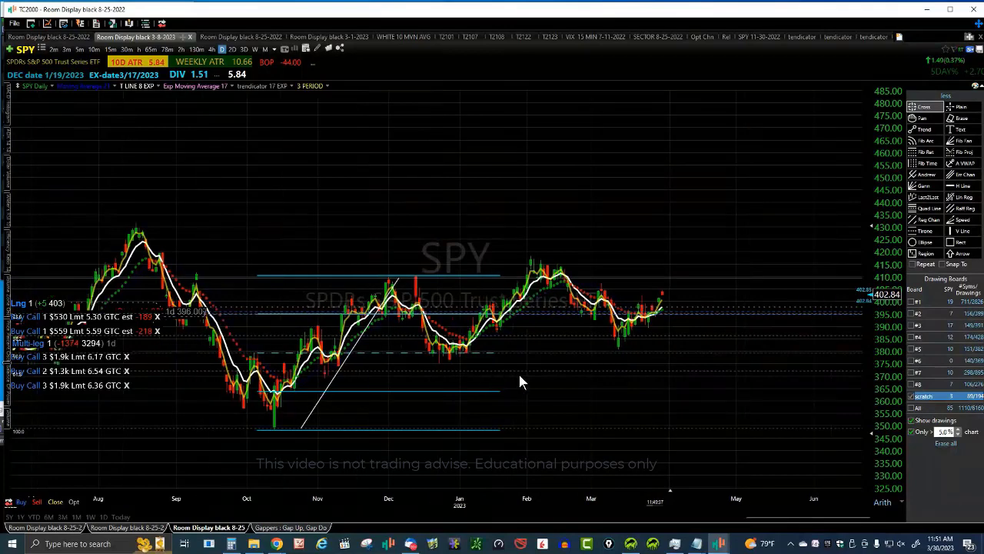
scroll(520, 381, down, 1)
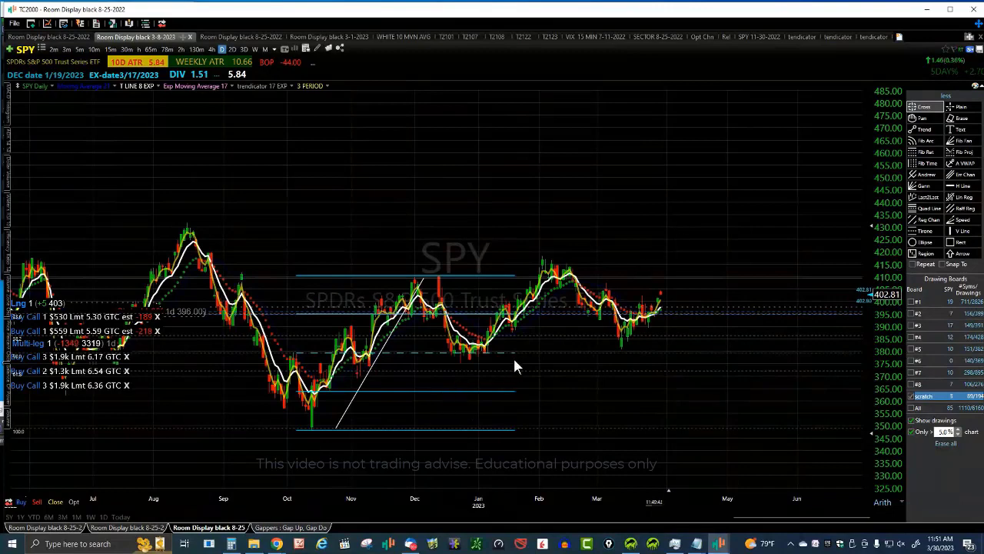
drag(516, 361, 536, 361)
mouse_move(415, 356)
scroll(699, 357, up, 3)
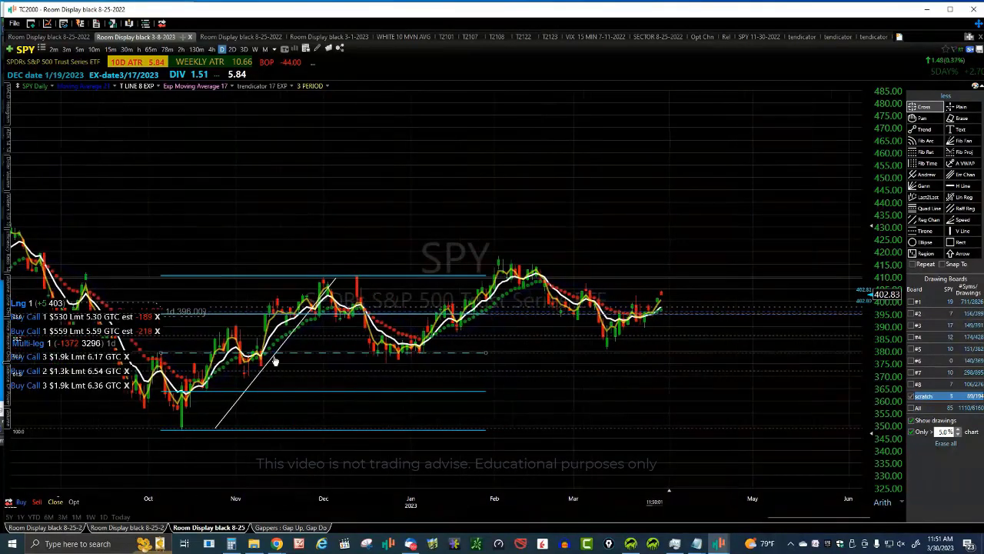
mouse_move(326, 359)
mouse_move(452, 352)
mouse_down()
mouse_move(655, 365)
mouse_move(615, 361)
mouse_move(628, 363)
mouse_up()
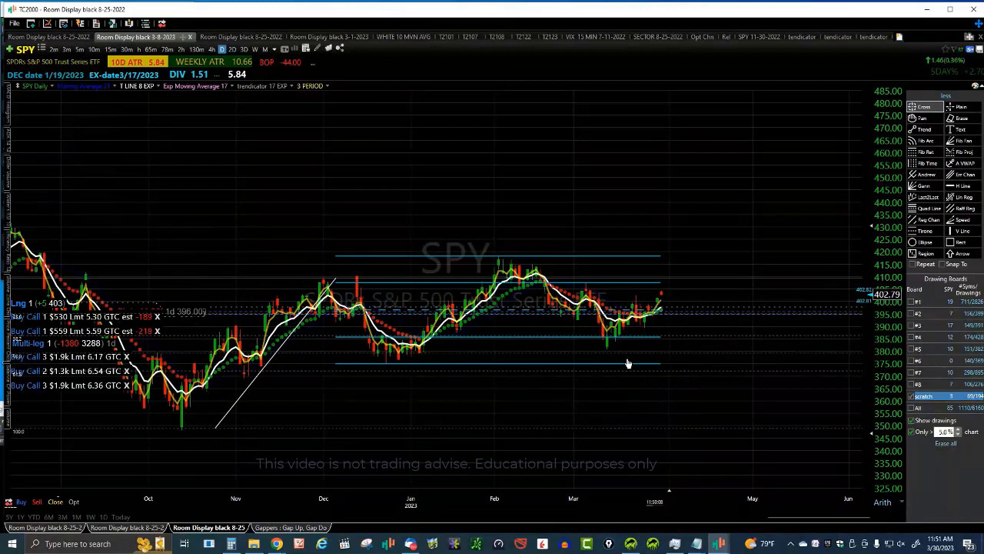
- Draw a trend line starting at the December 2022 high
click(923, 129)
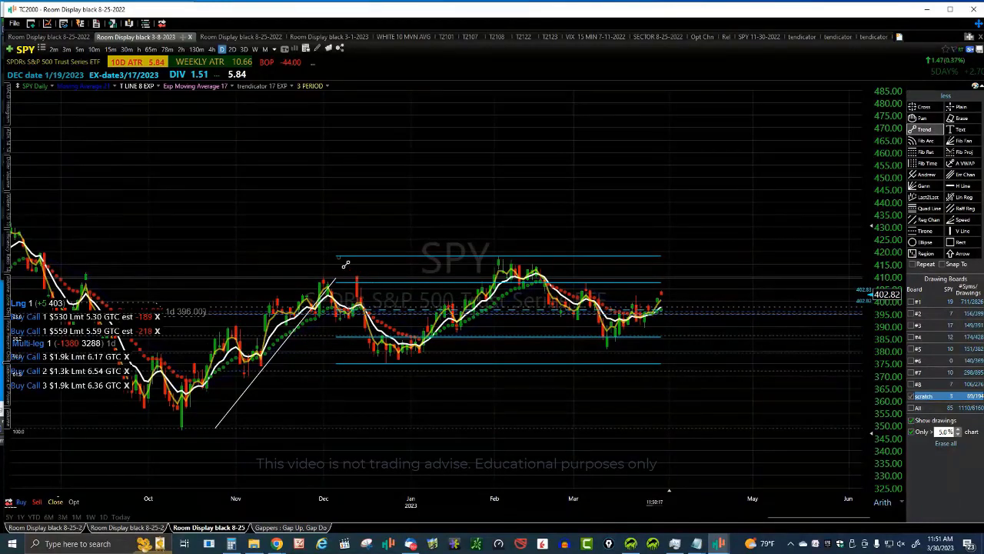